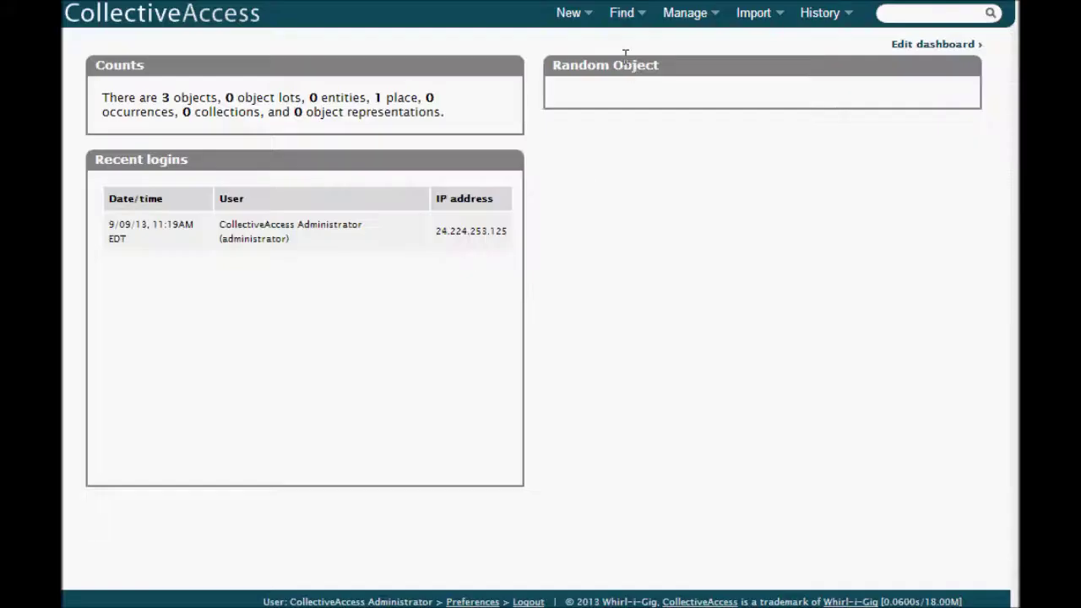
Create a new storage location of type Permanent Building named "Smithtown Museum" under Storage locations and save it
mouse_move(567, 12)
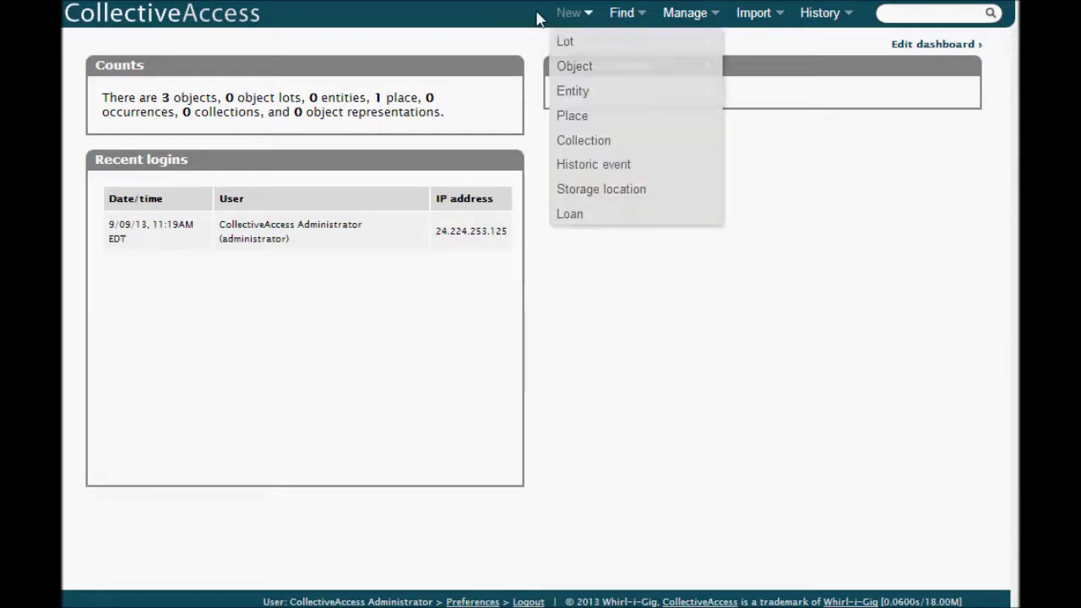
left_click(596, 191)
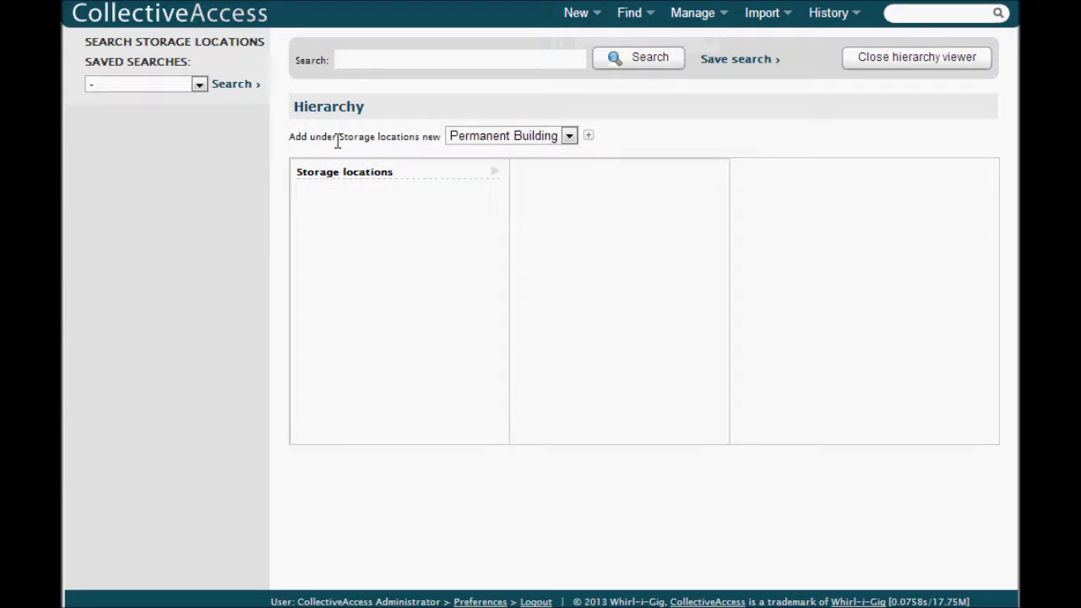
left_click(569, 136)
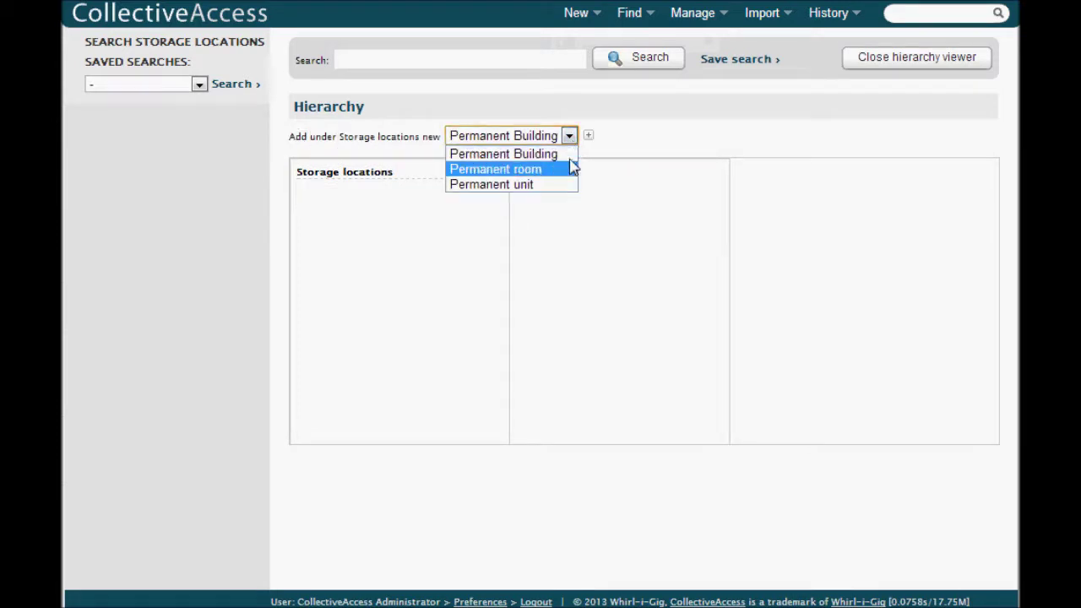
left_click(619, 148)
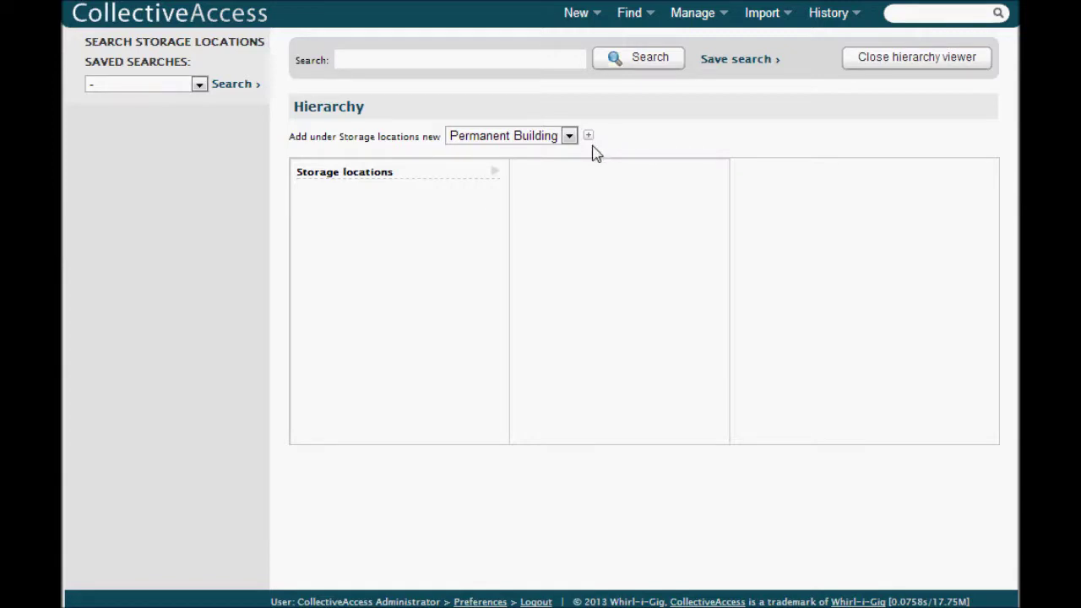
left_click(589, 139)
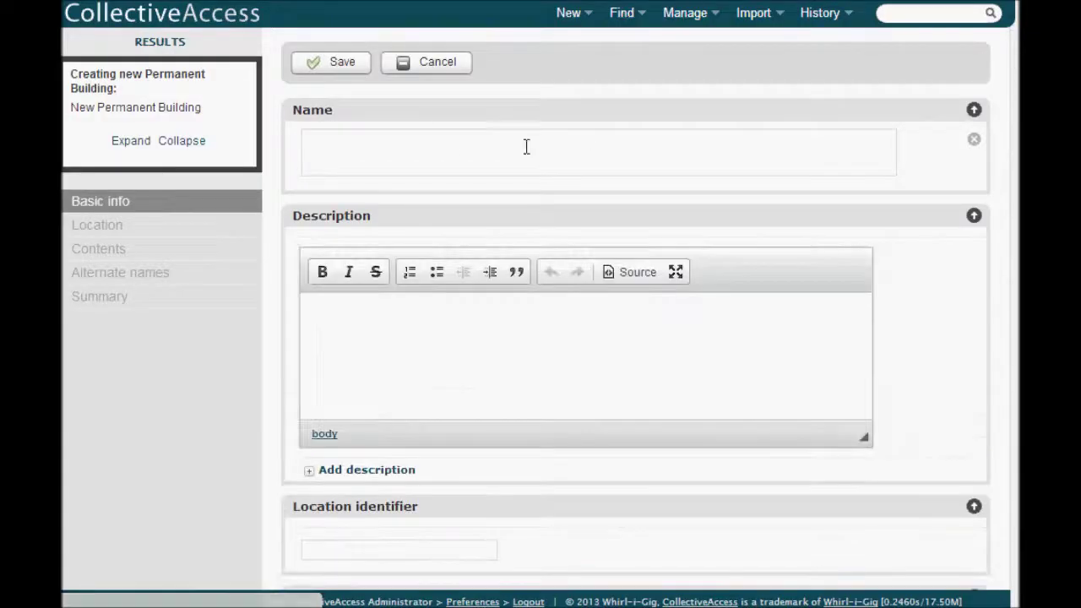
left_click(444, 145)
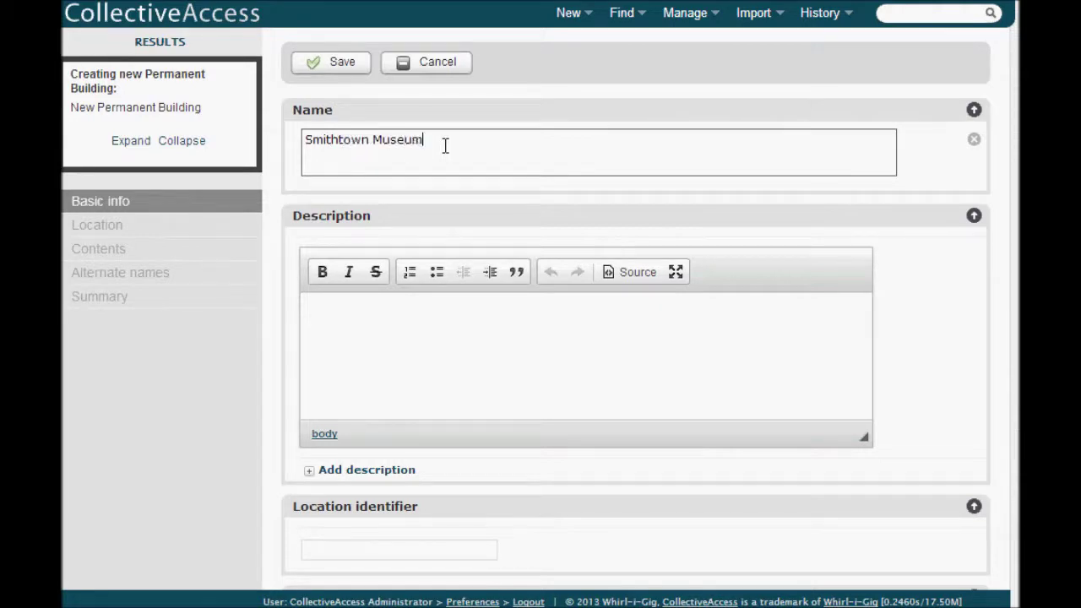
left_click(319, 61)
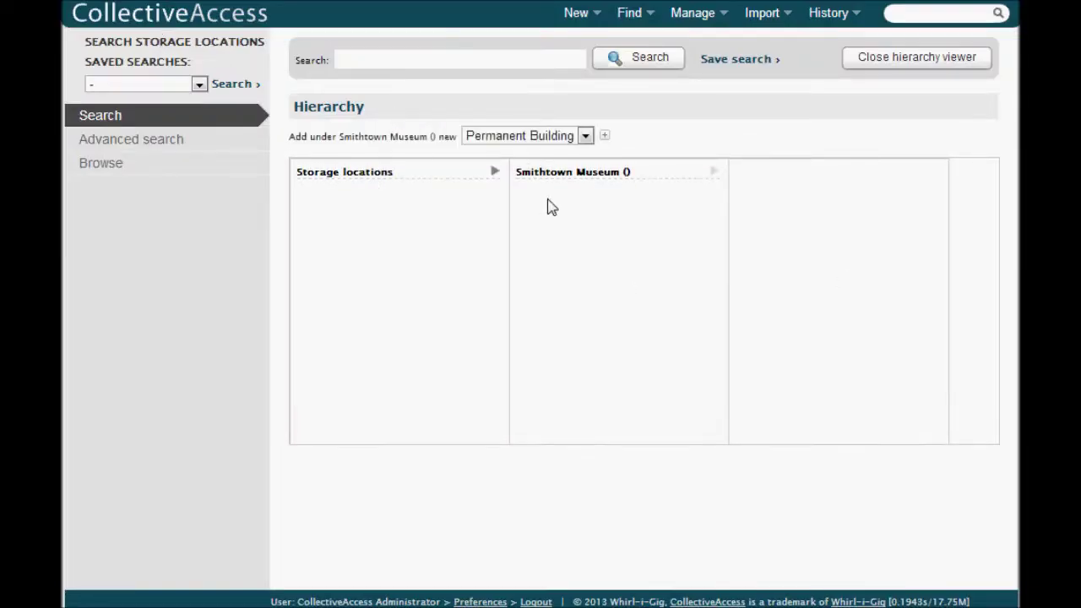
Add a second Permanent Building named "Off-Site Storage" under the Storage locations root and save it
left_click(495, 172)
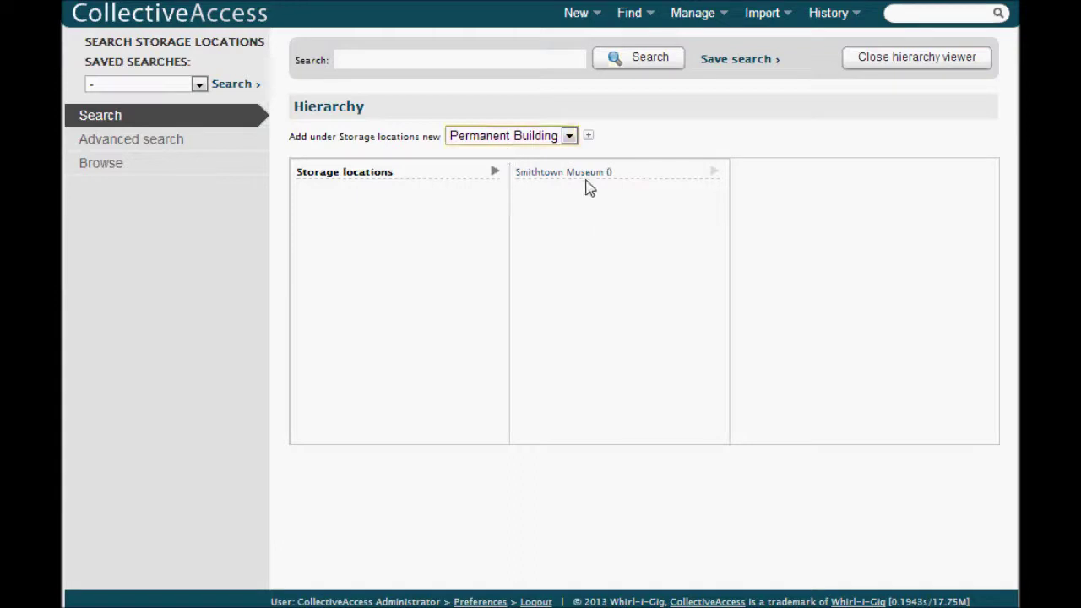
left_click(588, 137)
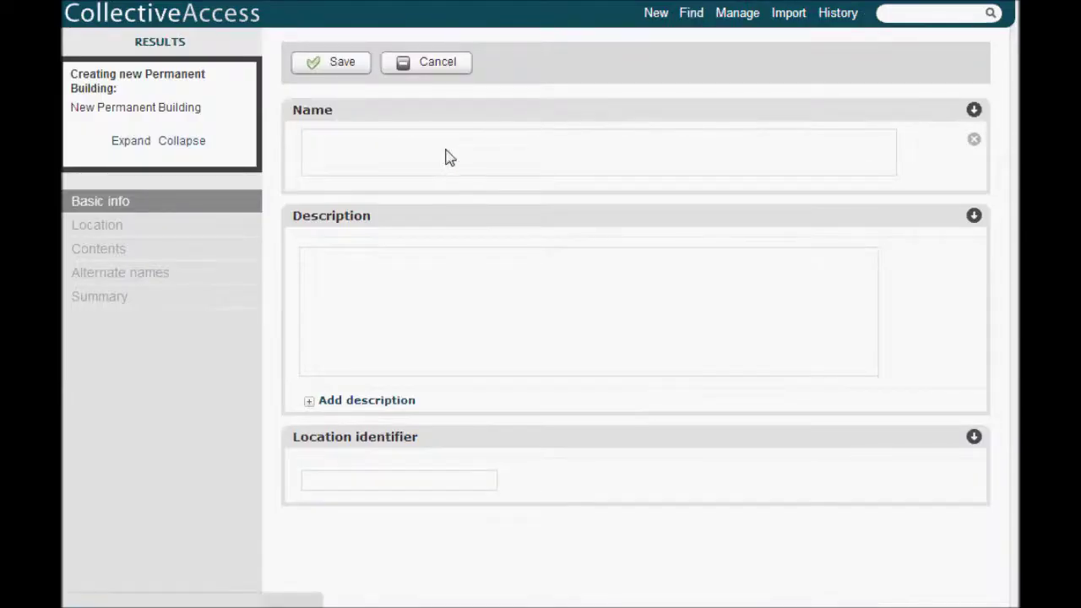
left_click(415, 150)
type("Off-")
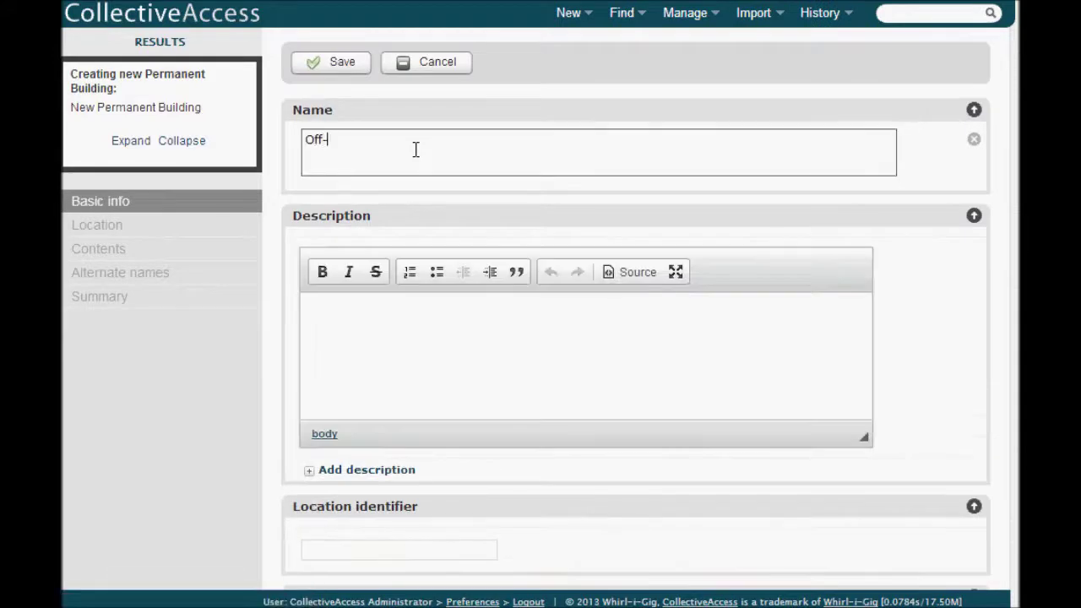
type("Site Storage")
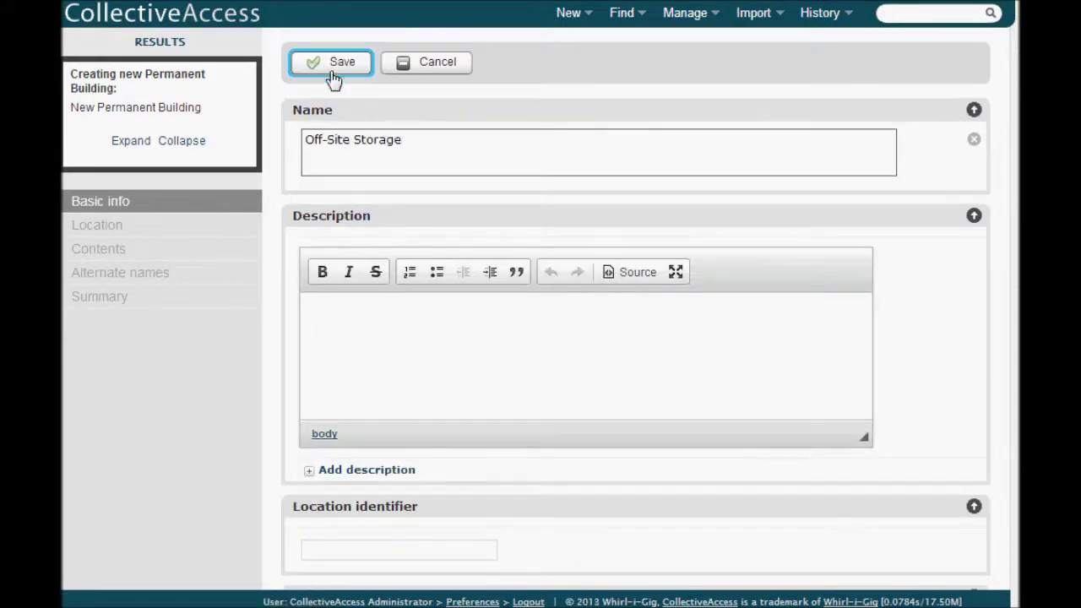
left_click(330, 72)
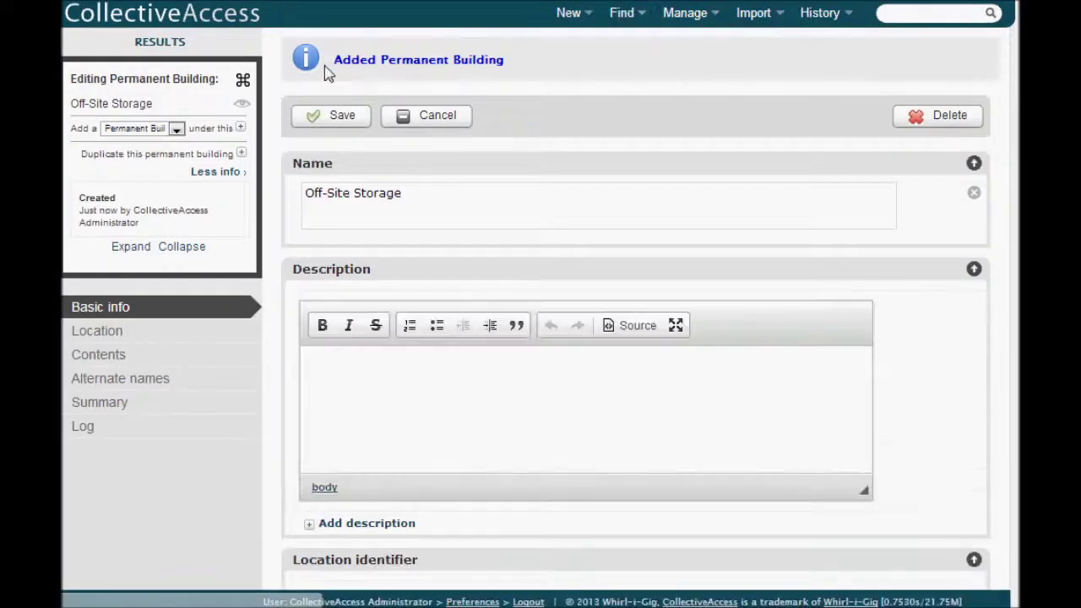
Add a Permanent room named "Main Gallery" under Smithtown Museum in the storage hierarchy and save it
left_click(160, 42)
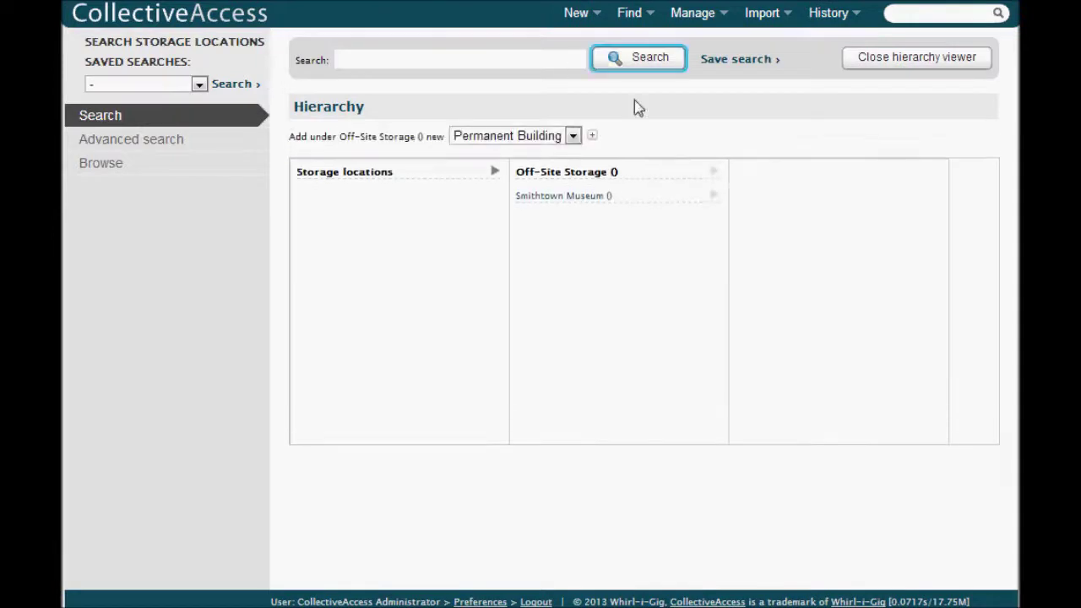
left_click(562, 195)
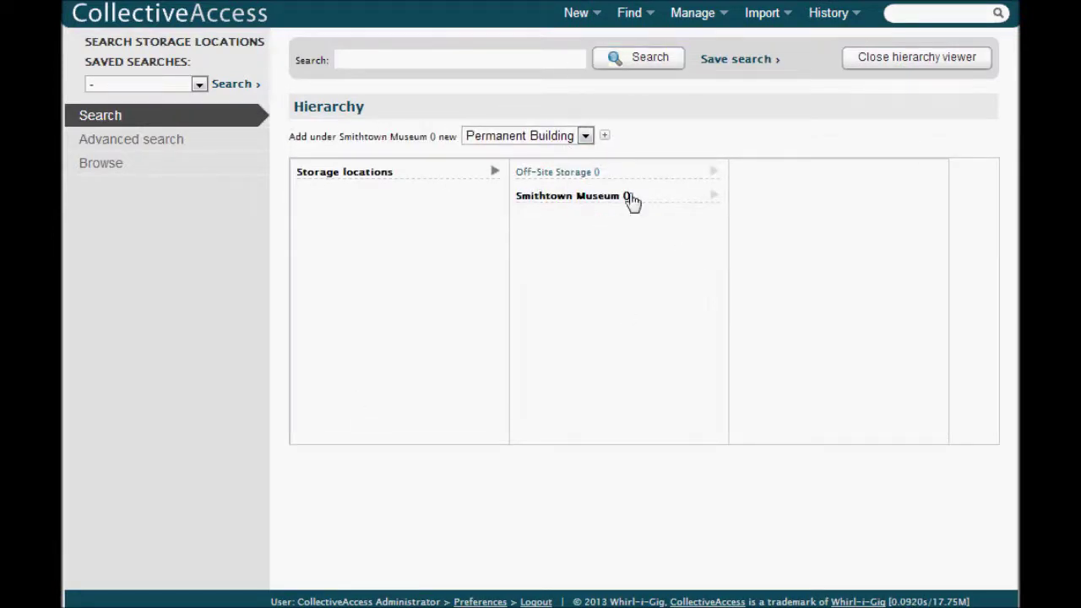
left_click(714, 196)
left_click(584, 136)
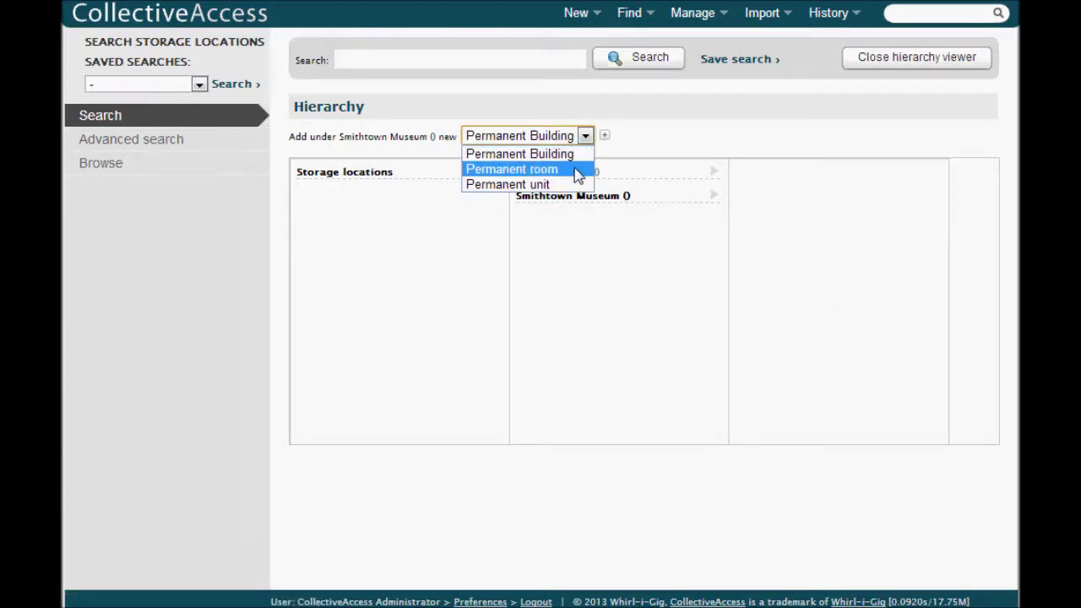
left_click(575, 170)
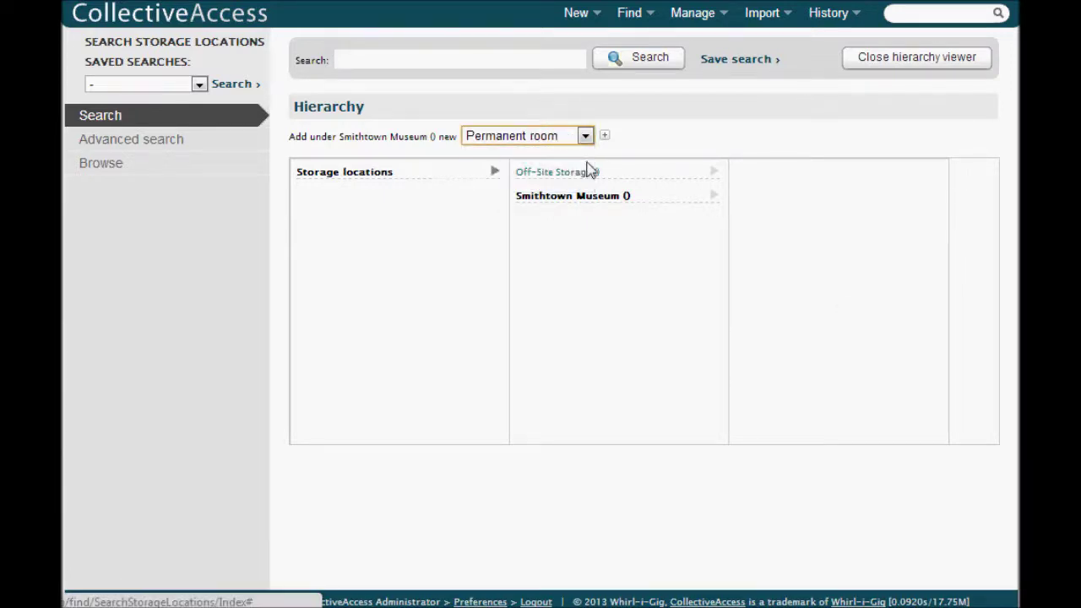
left_click(607, 140)
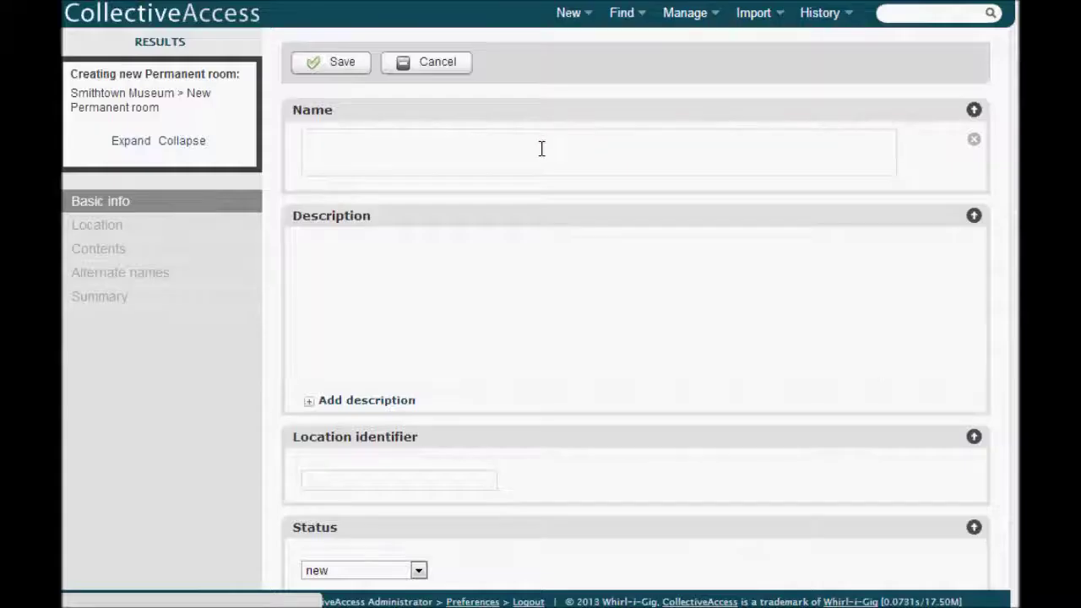
type("Main Gallery")
left_click(342, 67)
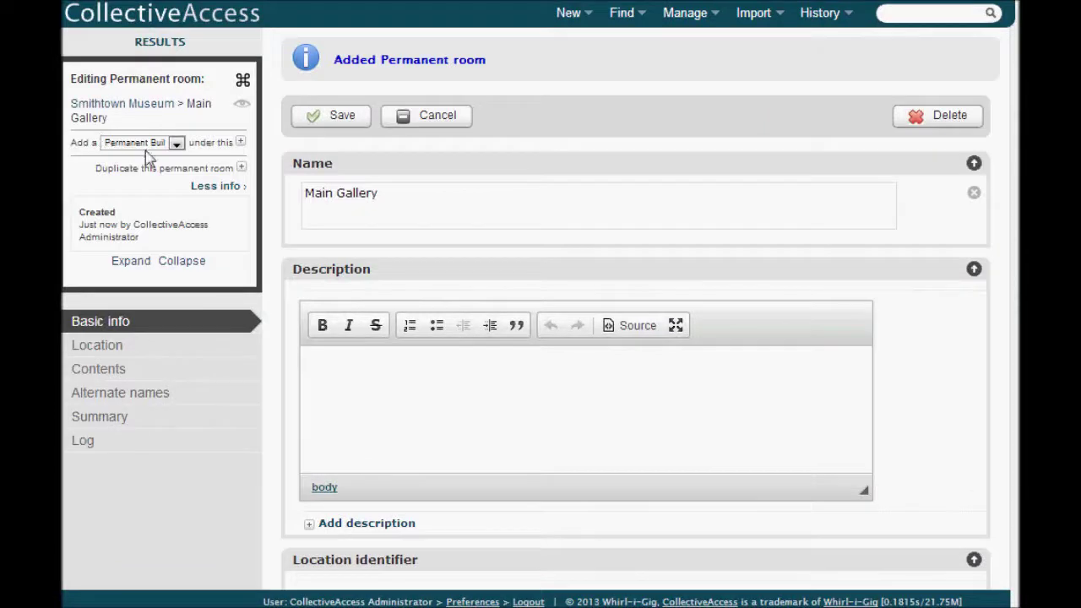
Add another Permanent room named "Attic" under the Smithtown Museum building and save it
left_click(124, 106)
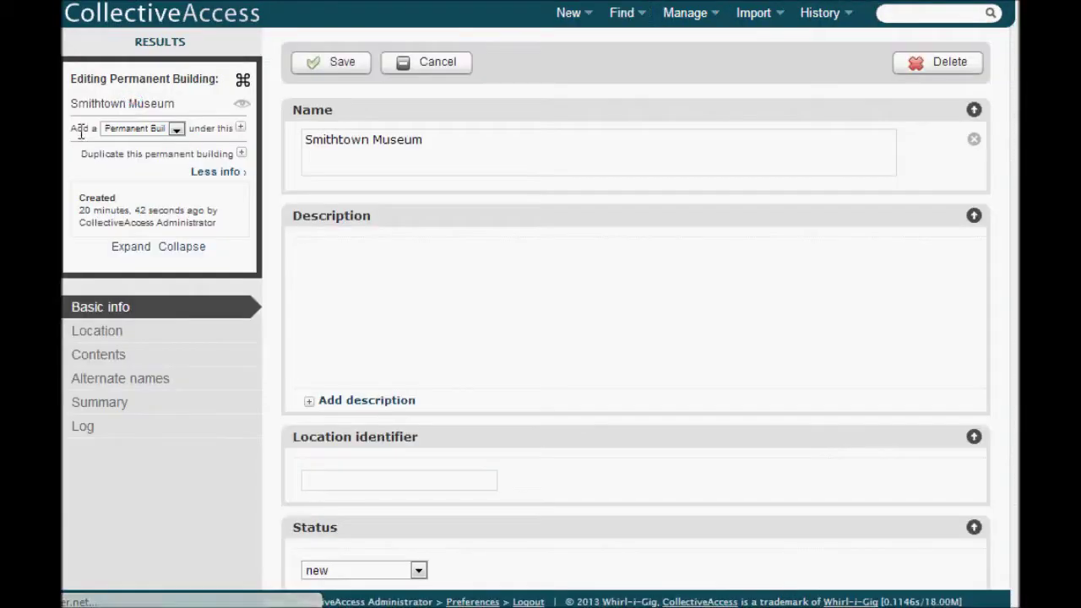
left_click(175, 129)
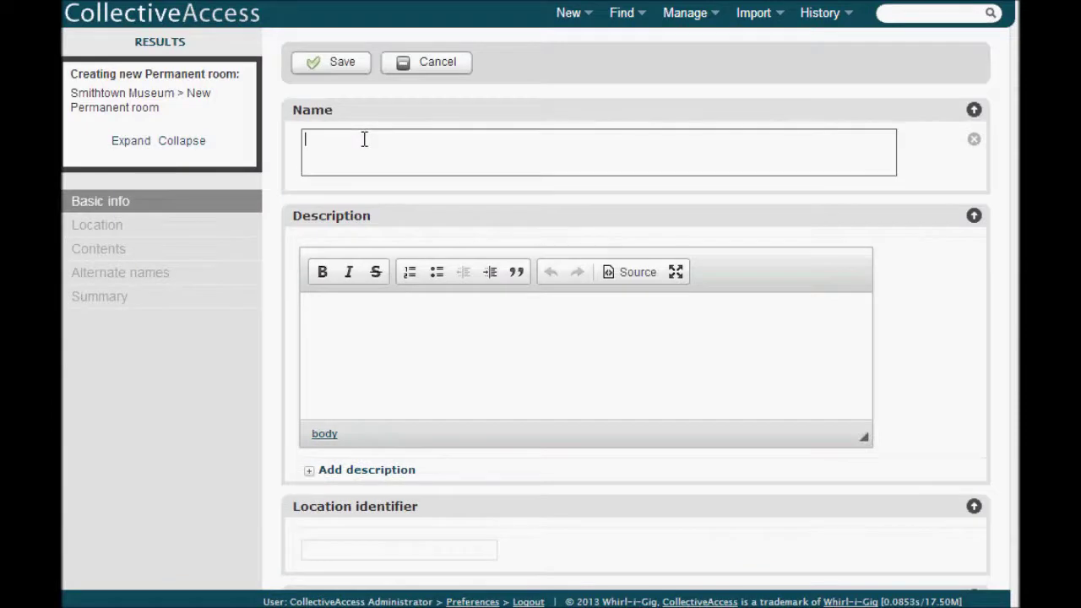
left_click(326, 66)
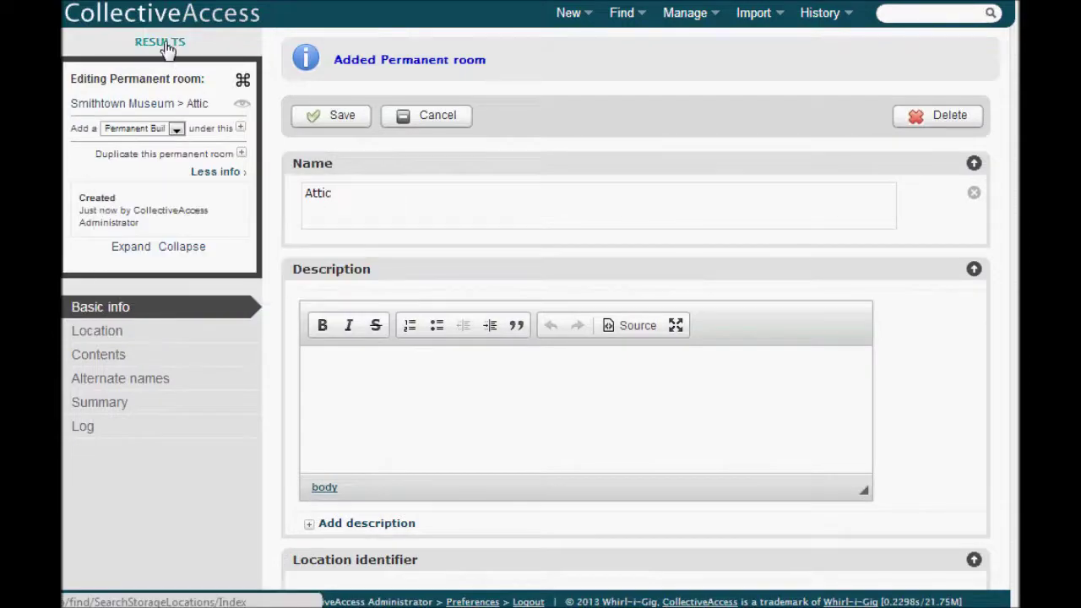
Add a Permanent unit named "Display Case 3" under the Main Gallery room in the hierarchy and save it
left_click(169, 44)
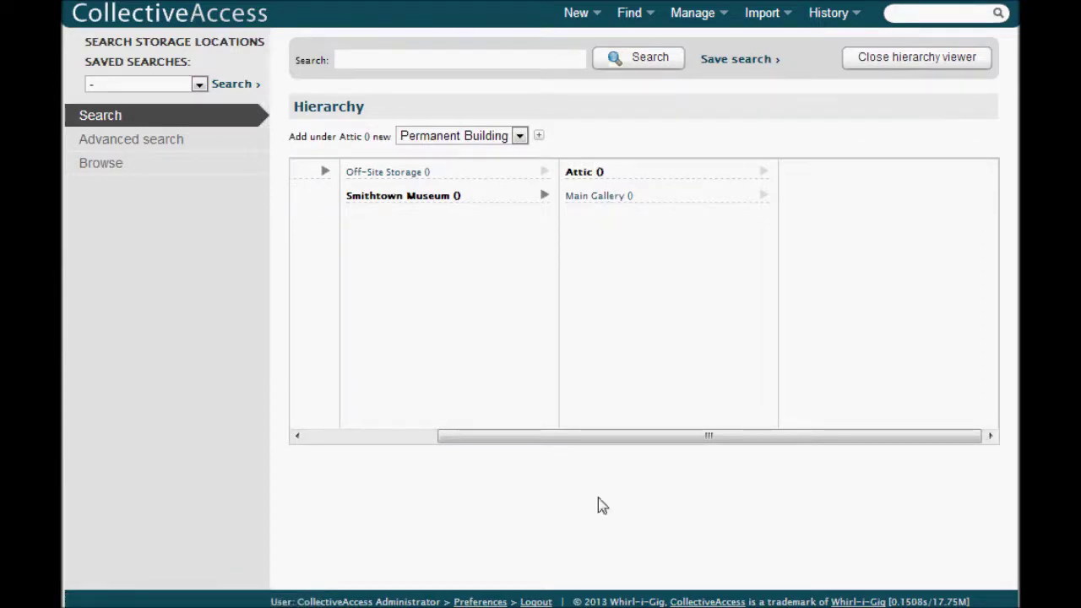
left_click(764, 196)
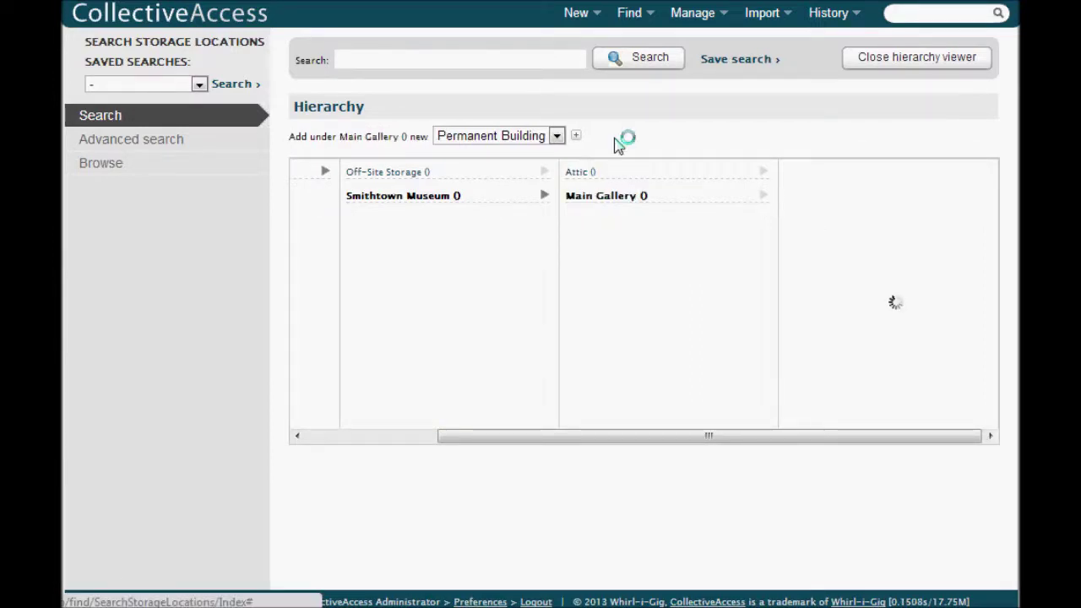
left_click(544, 139)
left_click(538, 183)
left_click(577, 140)
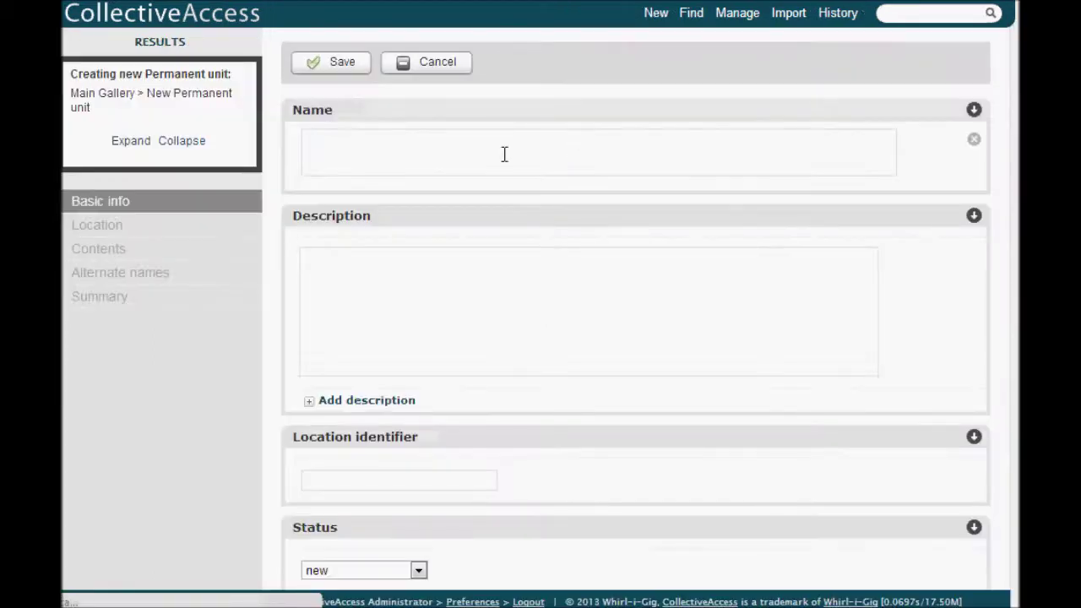
left_click(504, 155)
type("Display Cas")
left_click(333, 73)
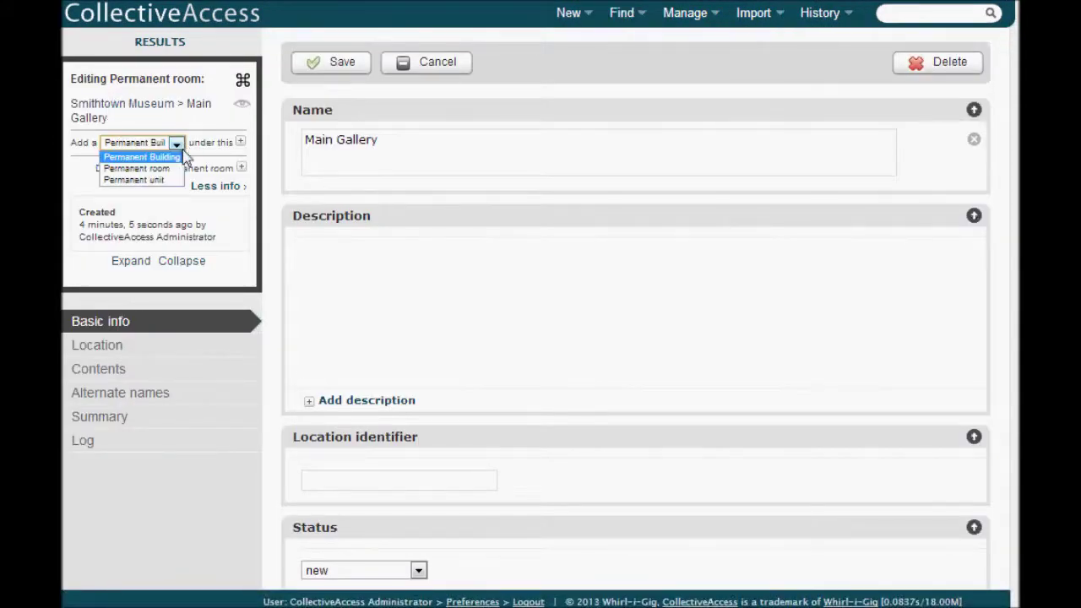
Add a Permanent unit named "Shelf 1" under Main Gallery, save it, and show the storage hierarchy
left_click(172, 181)
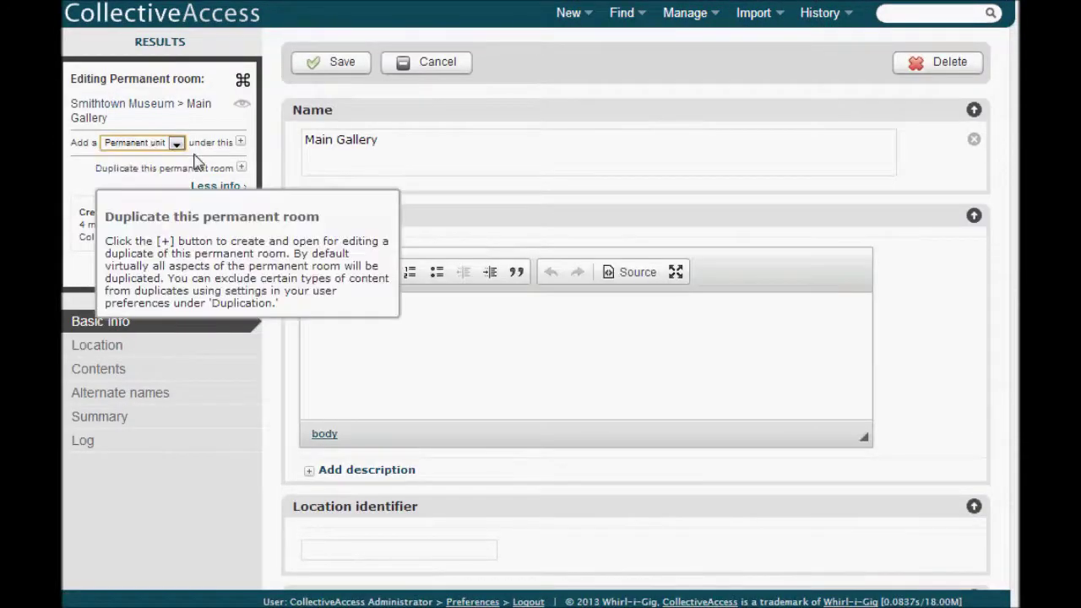
left_click(242, 143)
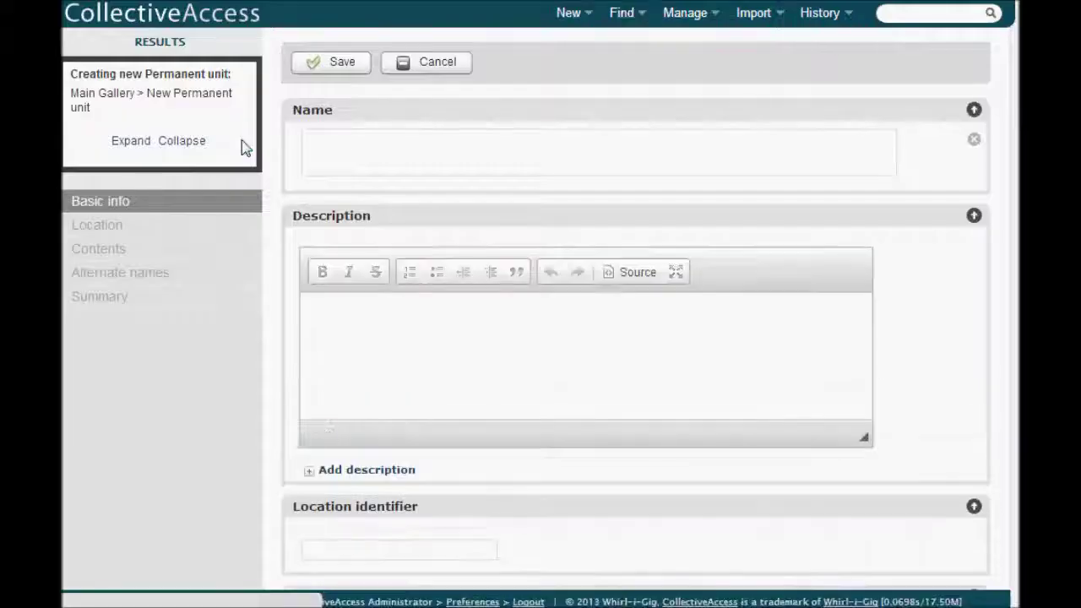
left_click(356, 154)
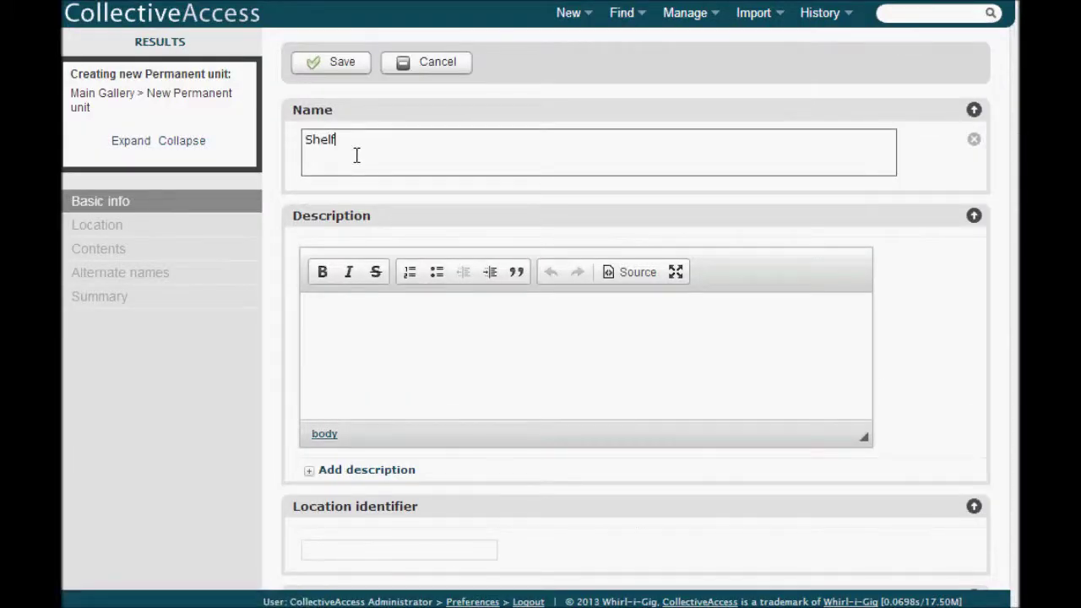
left_click(321, 69)
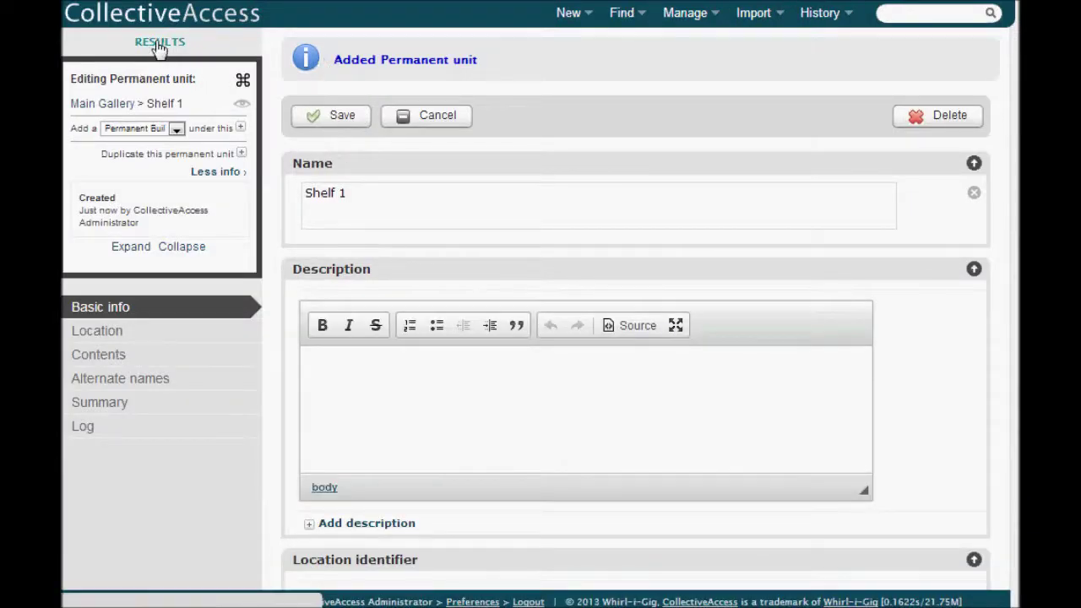
left_click(160, 44)
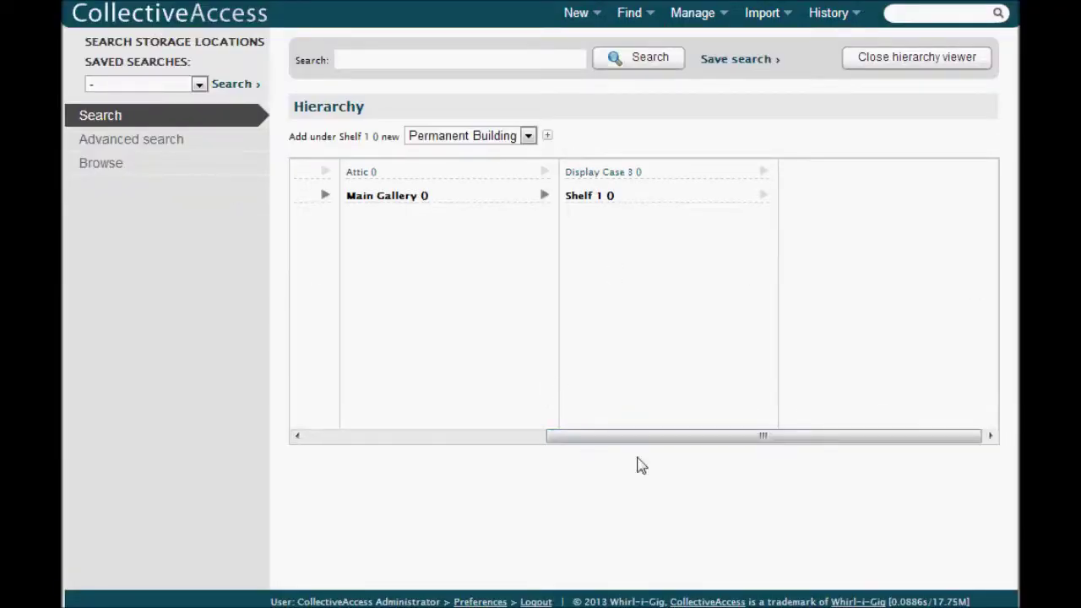
left_click_drag(617, 446, 463, 448)
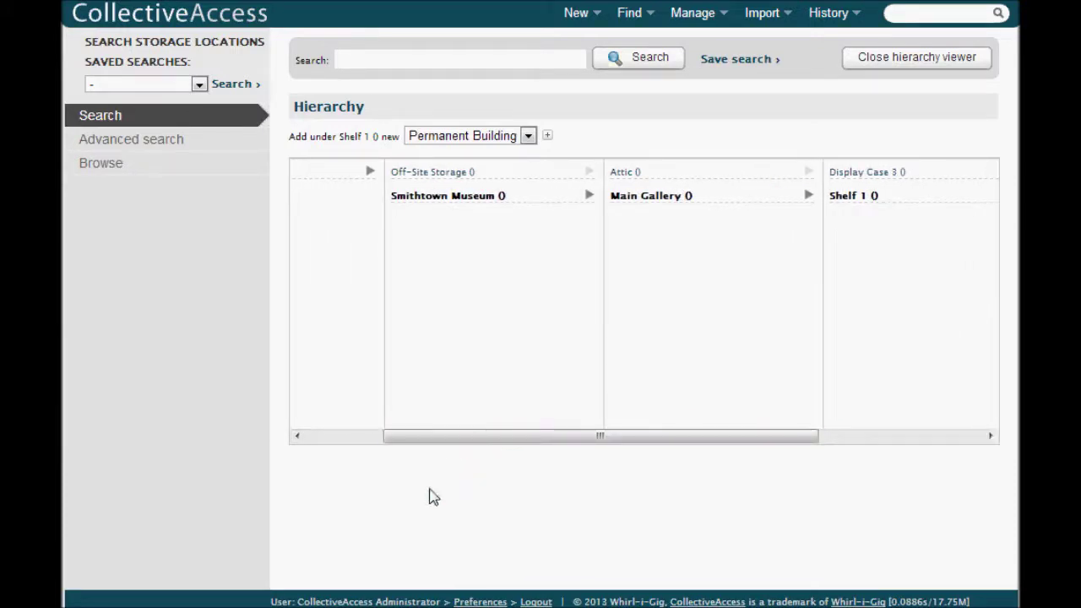
Open the Shelf 1 unit from the storage locations hierarchy, rename it as "Shelf 11" and save it
mouse_move(631, 13)
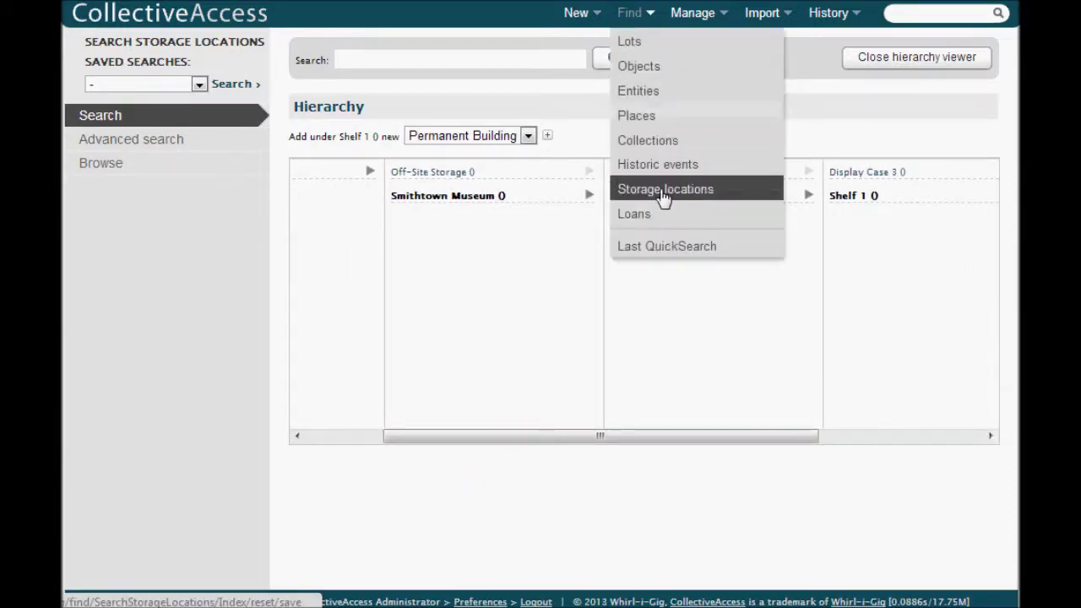
left_click(665, 191)
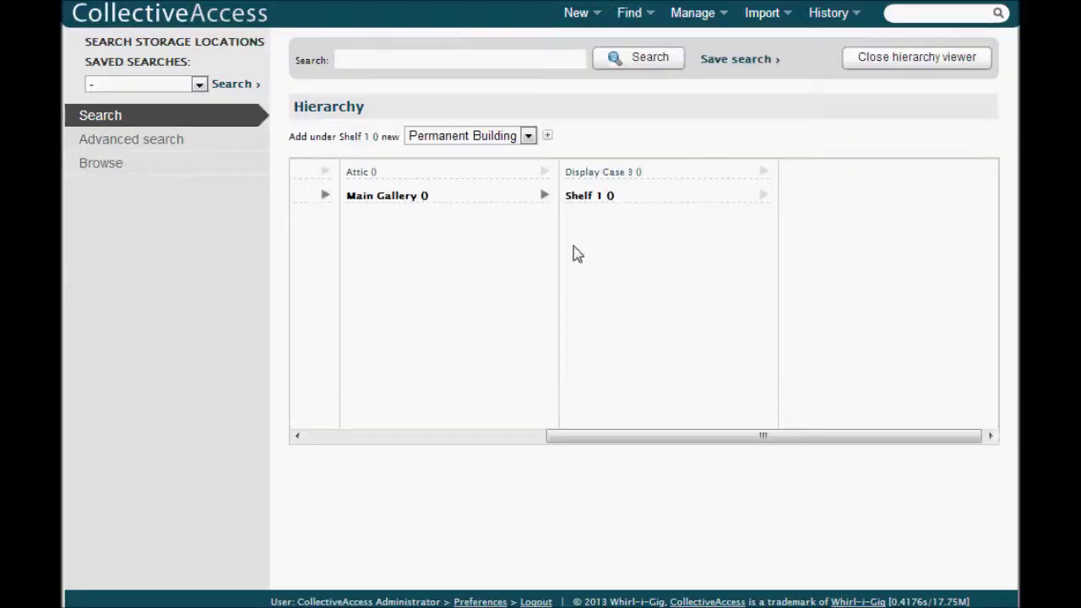
left_click(581, 199)
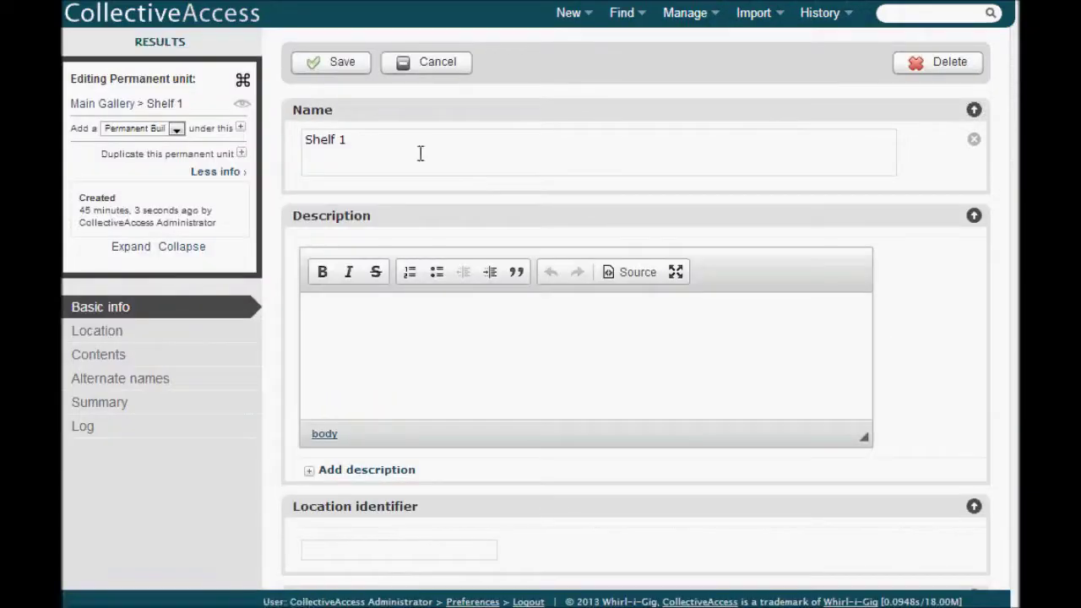
double_click(342, 140)
type("11")
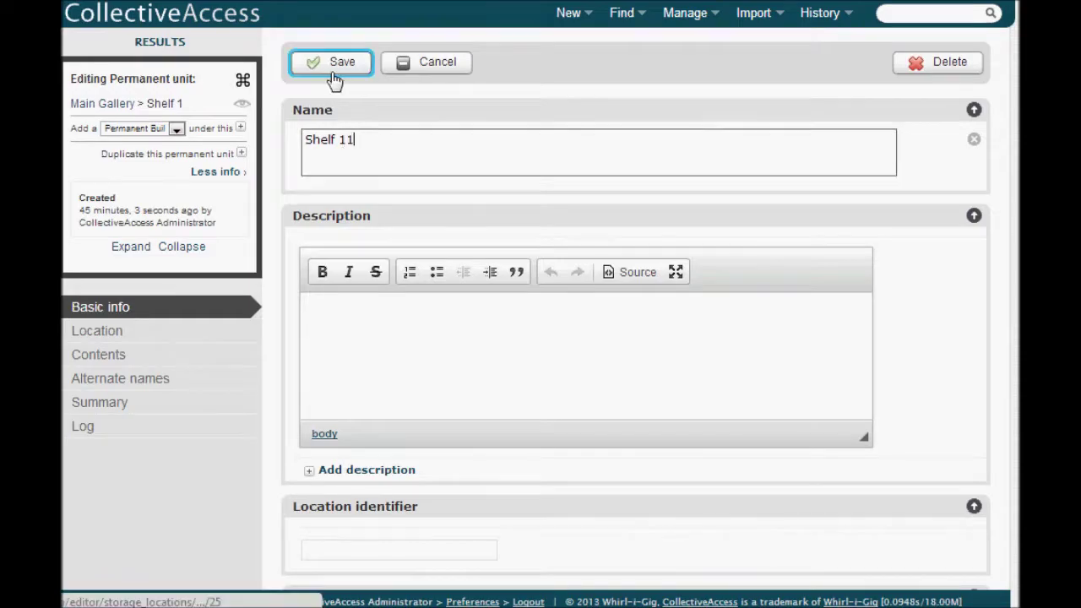
left_click(331, 66)
Open the Main Gallery room from the storage hierarchy, enter the description "Main floor, left of welcome desk." and save it
left_click(160, 41)
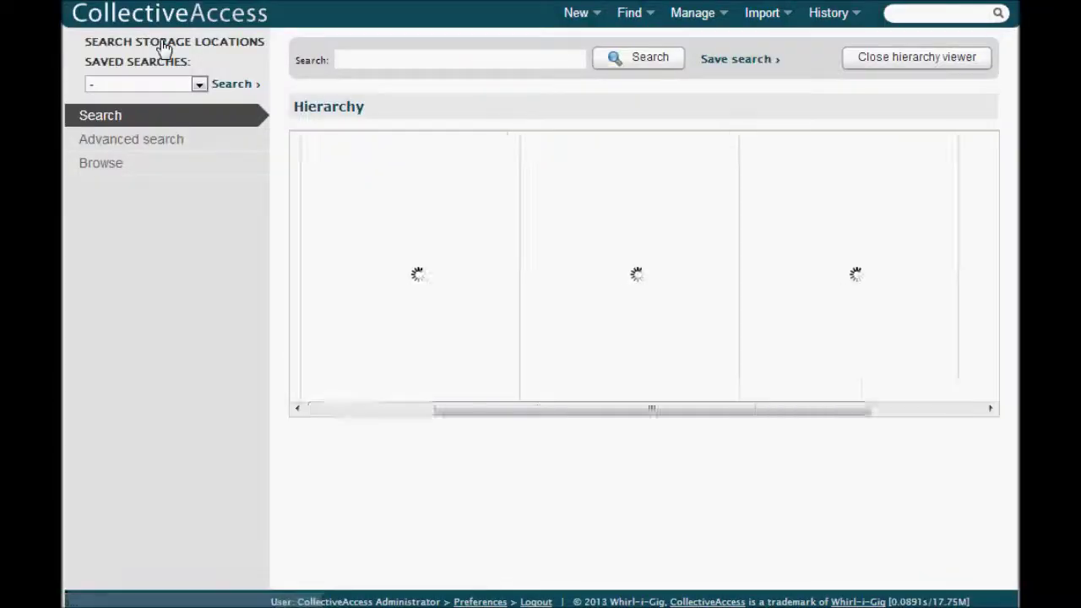
left_click(393, 200)
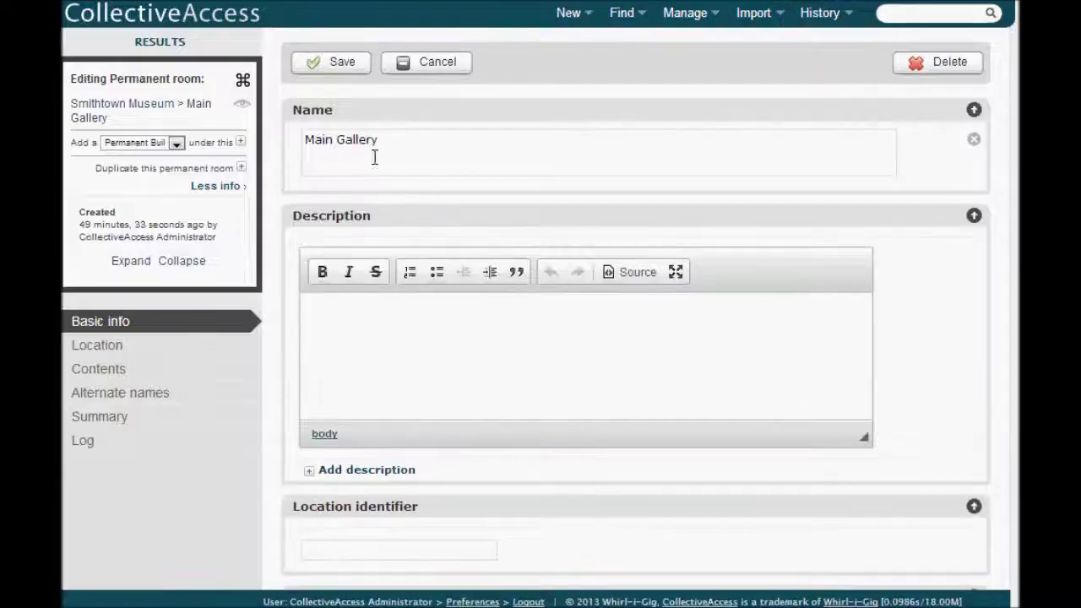
left_click(433, 407)
type("Main floor, left of ")
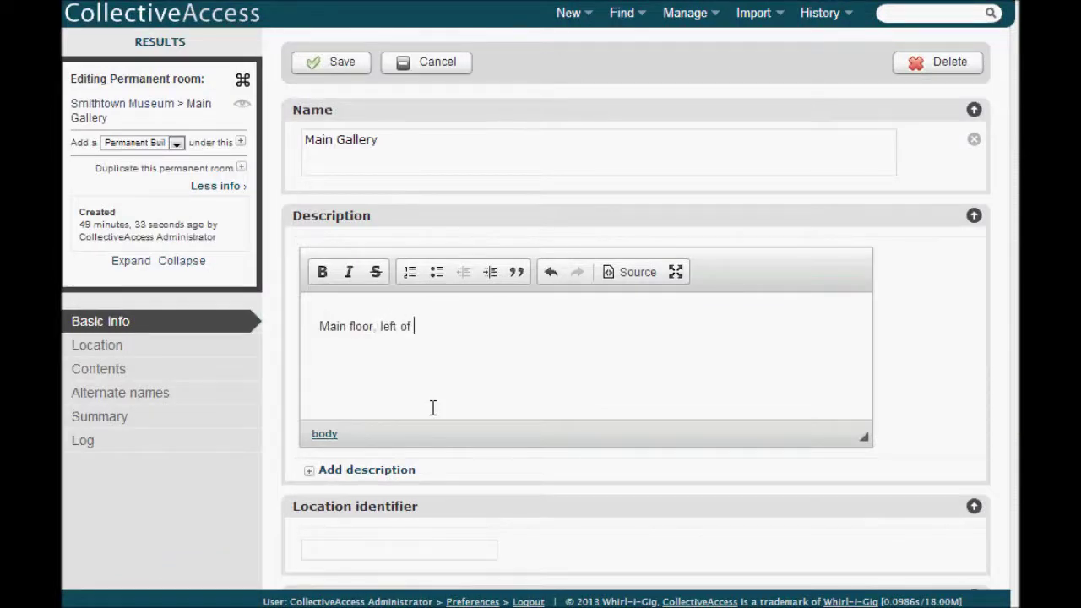
type("welcome desk.")
left_click(313, 67)
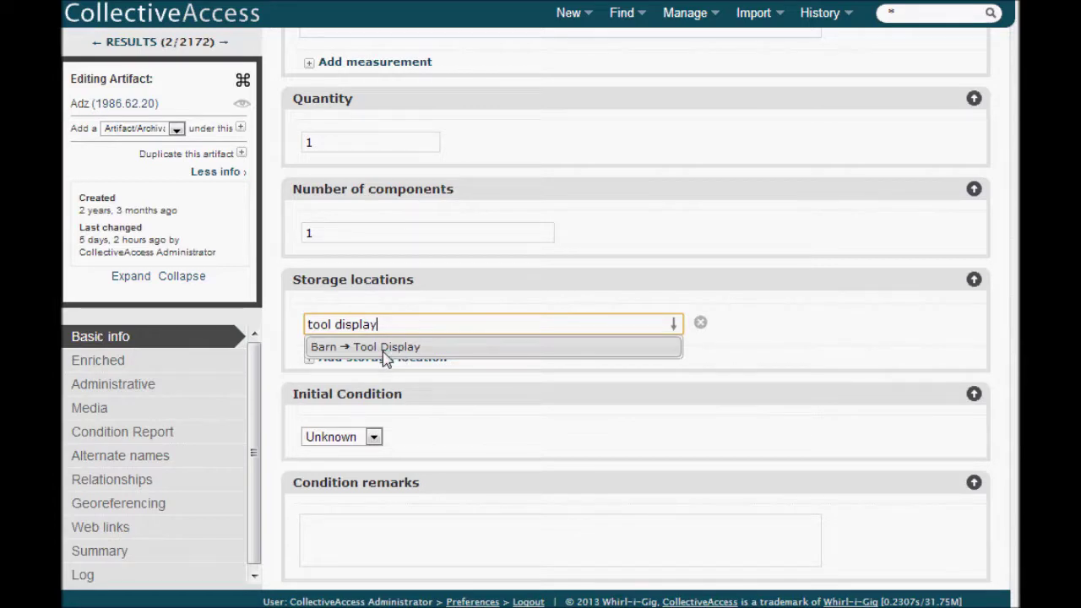
Assign the Adz artifact the storage location Barn ➔ Tool Display with the relationship "is permanently located at", and remove that entry
left_click(439, 353)
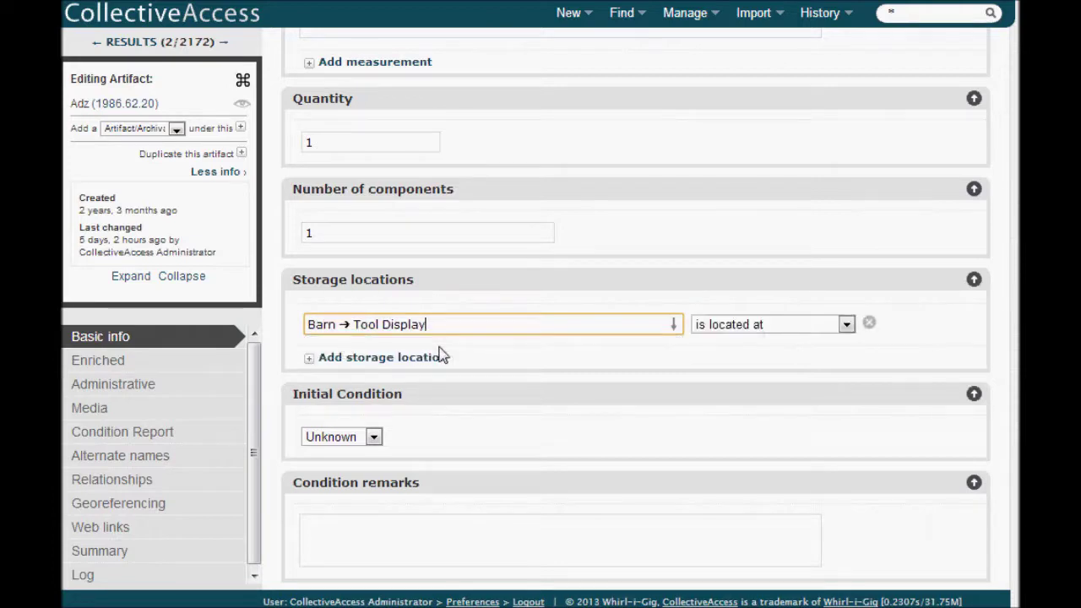
left_click(752, 329)
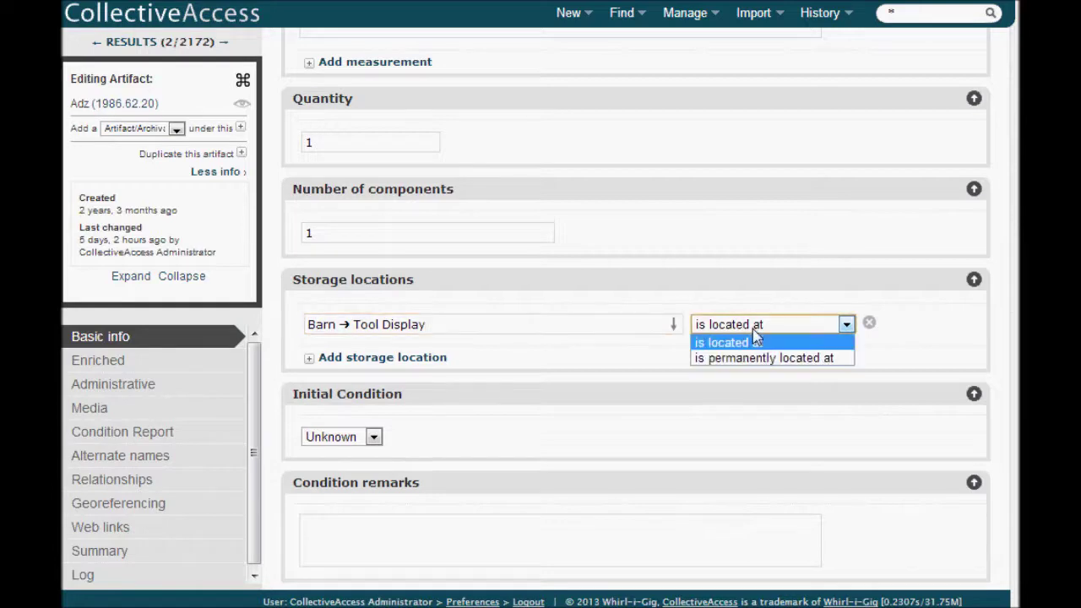
left_click(763, 358)
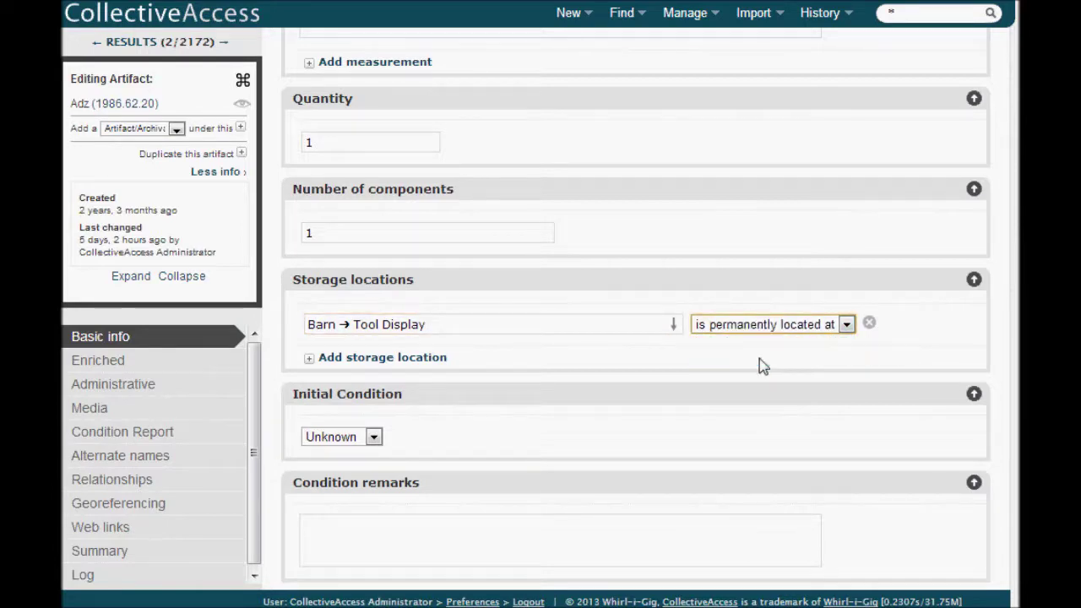
left_click(869, 324)
Create a new storage location named "Shelf 3" from the artifact's storage locations and expand Barn in its hierarchy
left_click(403, 319)
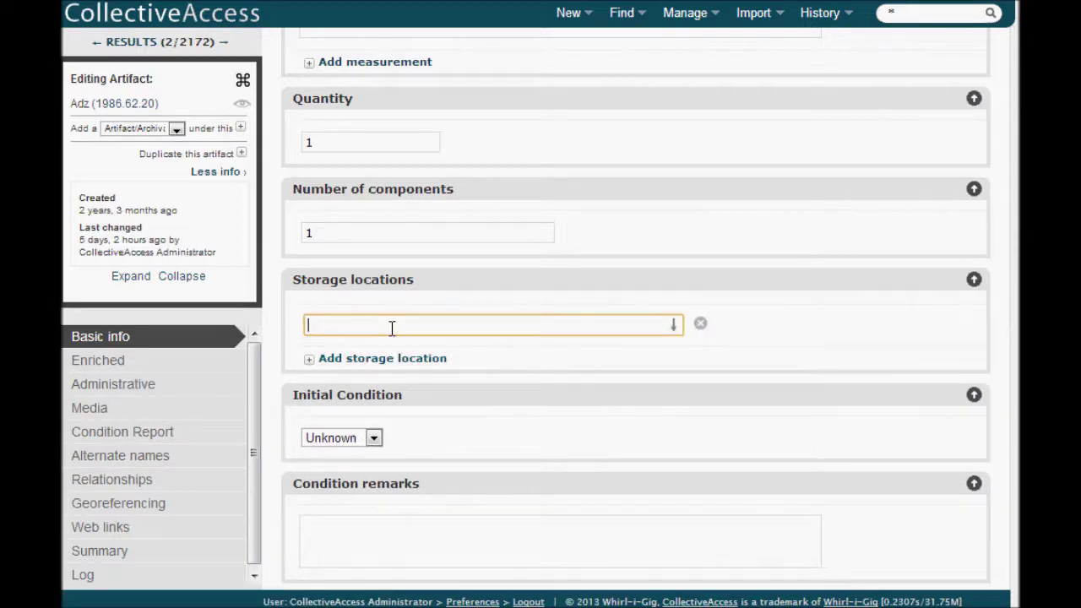
type("shelf 3")
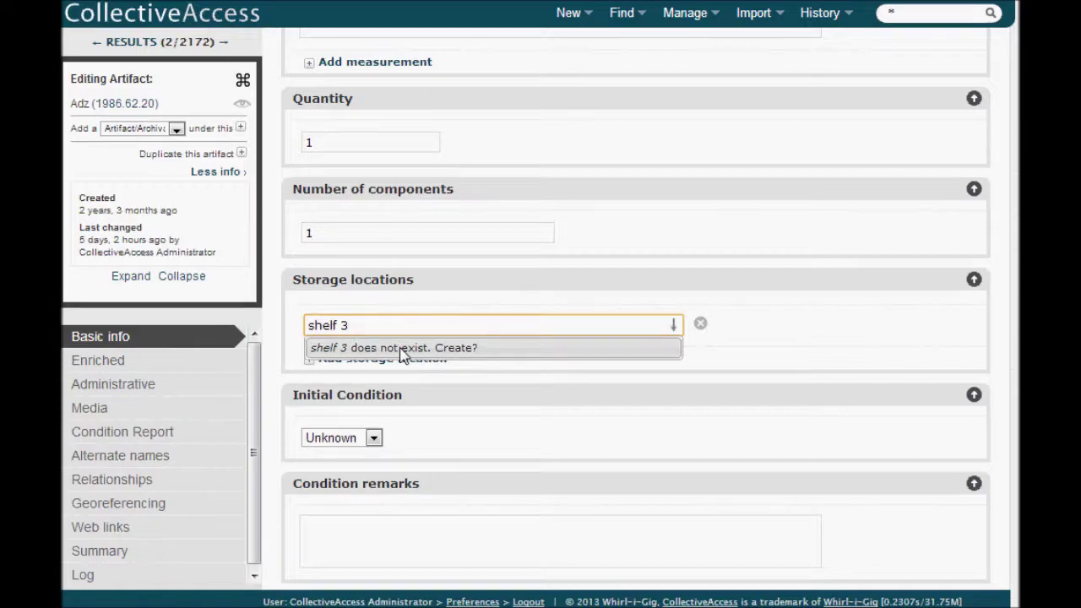
left_click(401, 348)
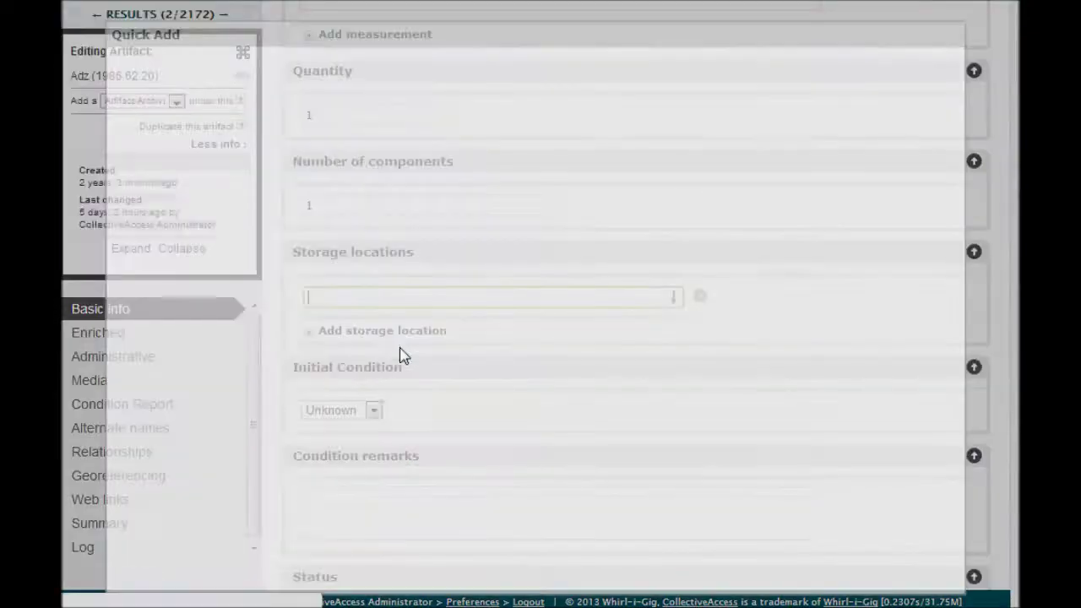
left_click(341, 127)
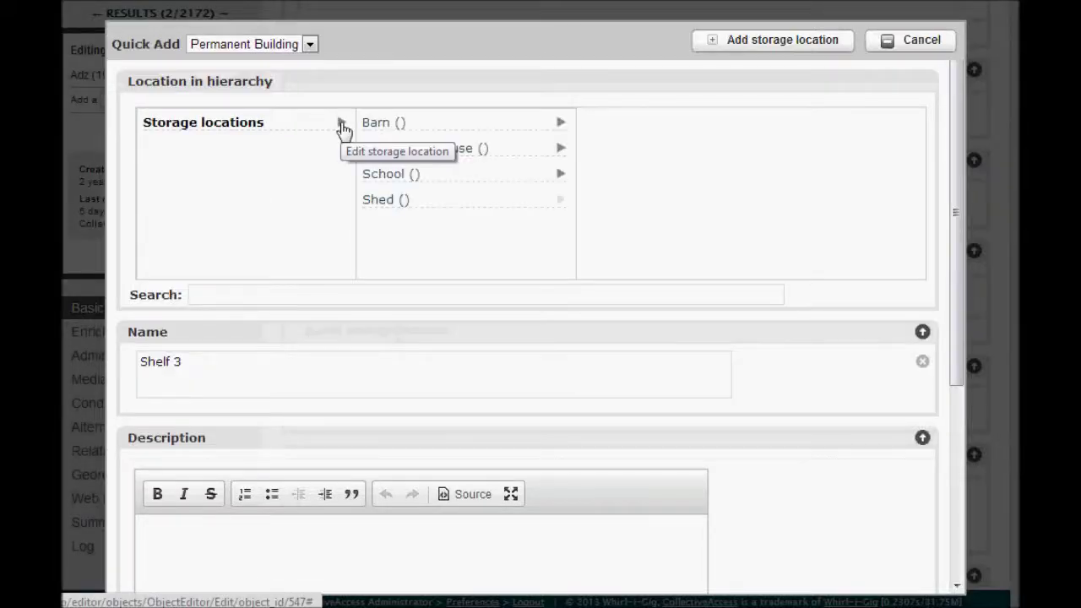
left_click(560, 125)
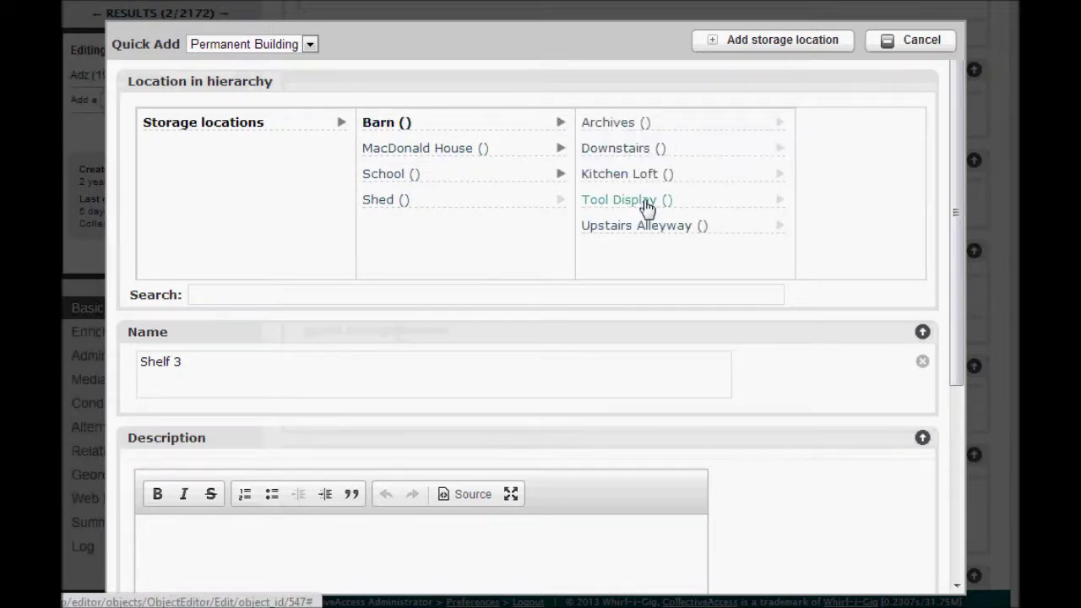